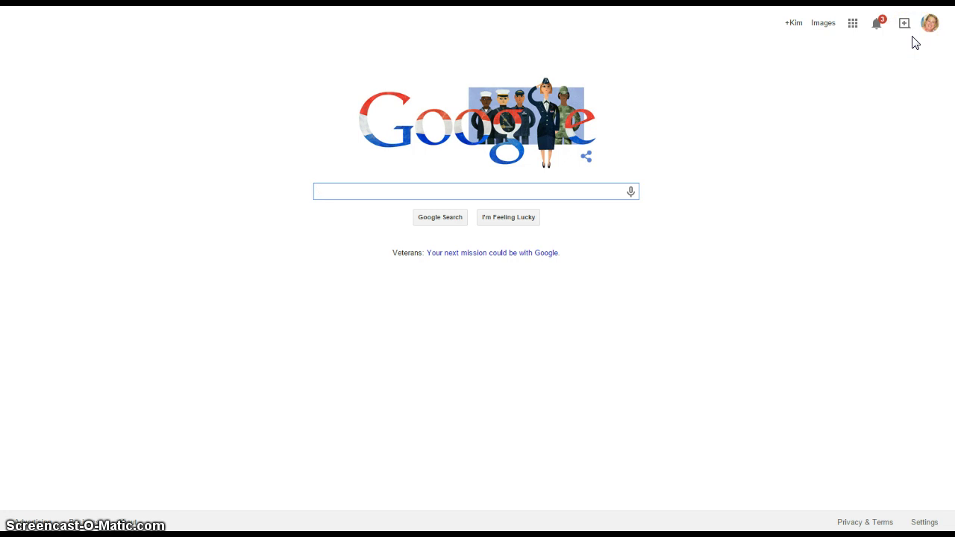
# - Open Google Calendar from the Google apps grid, showing the Nov 9–15, 2014 week
pyautogui.click(852, 25)
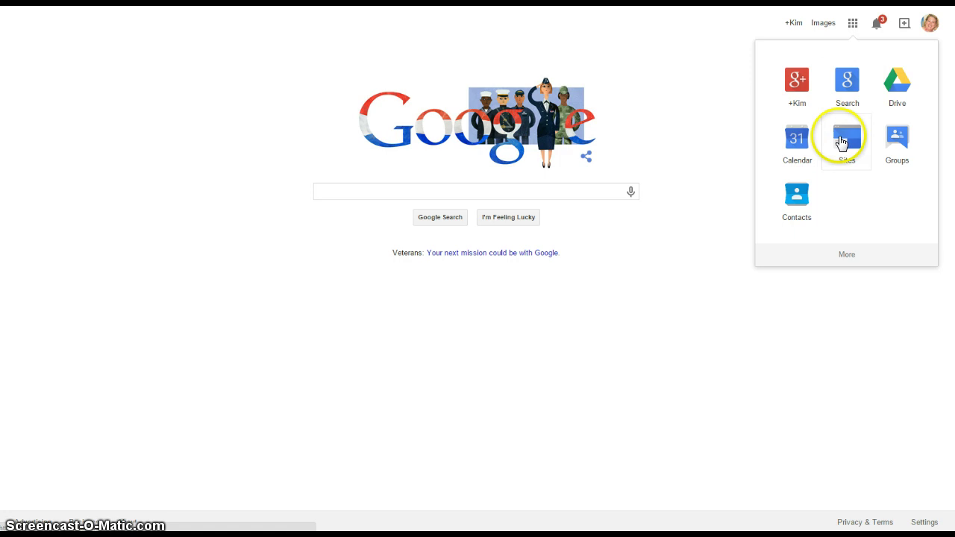
pyautogui.click(819, 322)
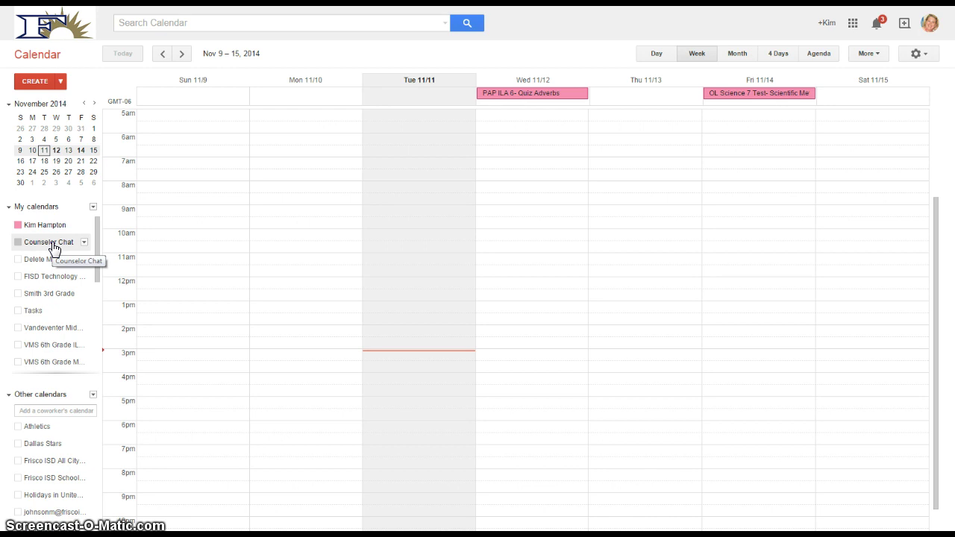
# - Expand the My calendars dropdown to reveal its add-calendar options
pyautogui.click(49, 227)
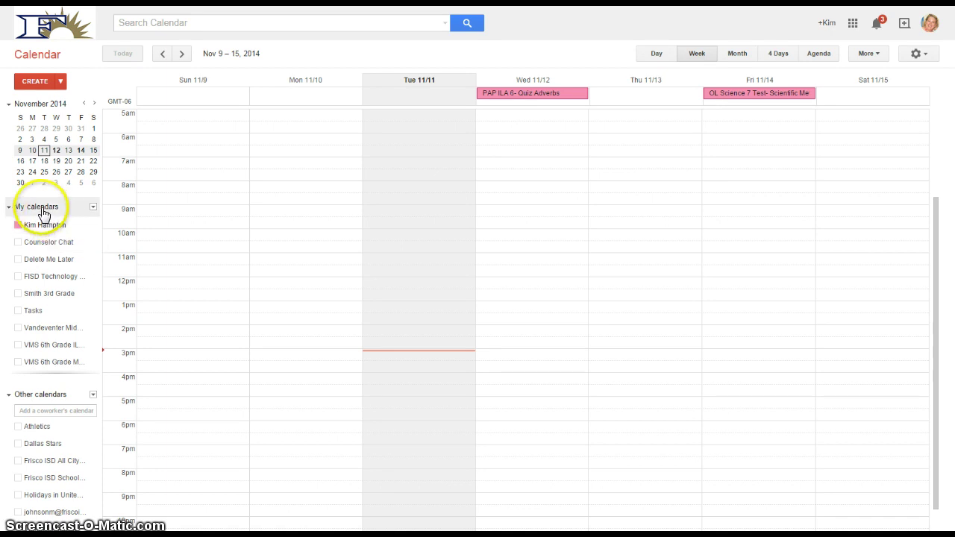
pyautogui.click(93, 208)
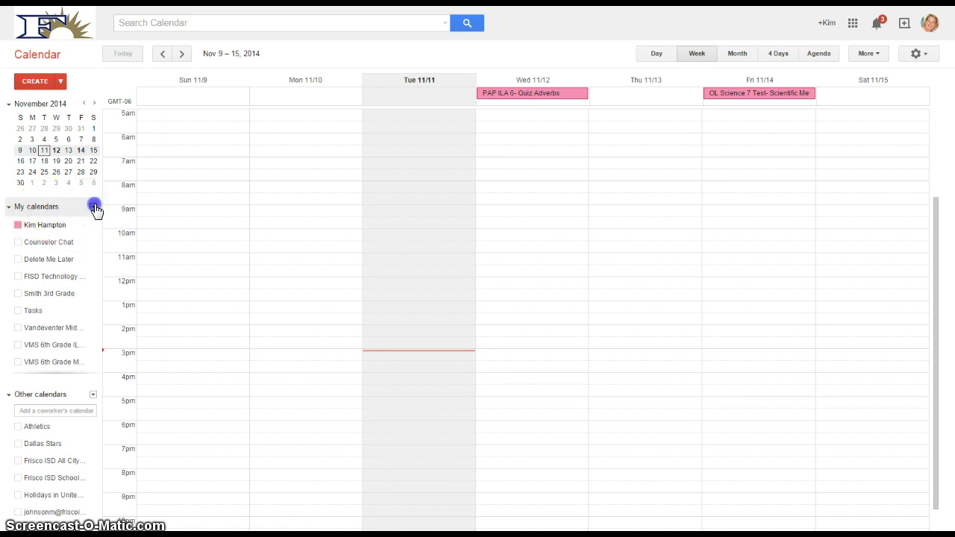
# - Start a new calendar and give it the name 'Delete Me'
pyautogui.click(123, 222)
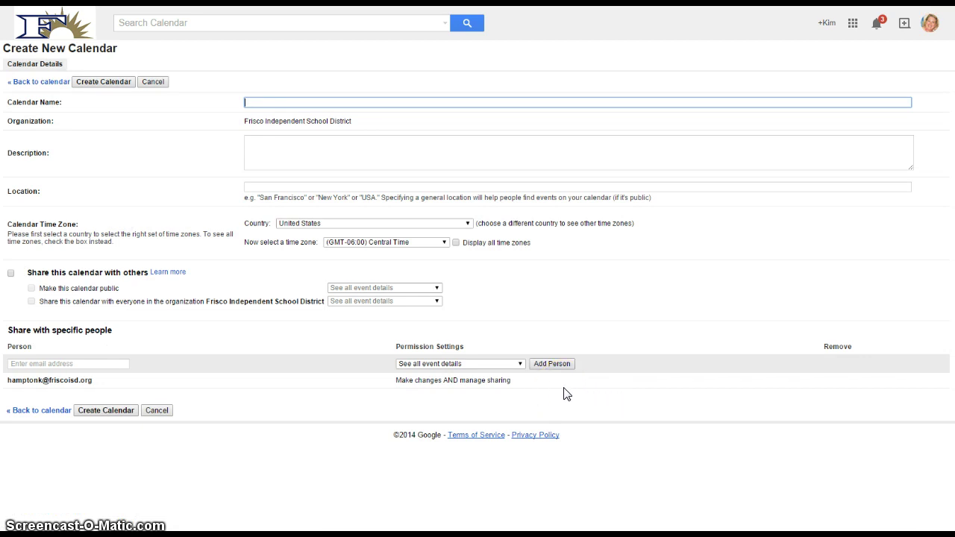
pyautogui.click(250, 101)
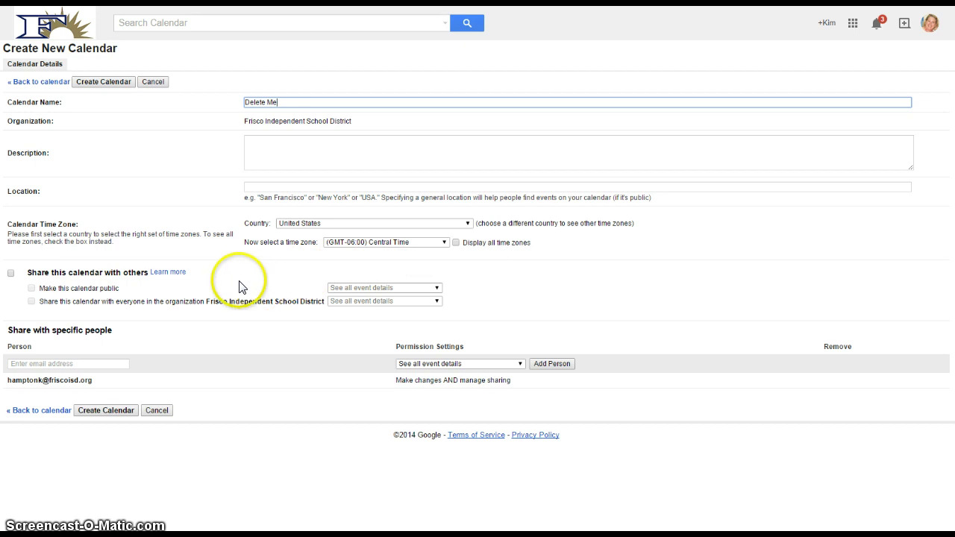
# - Share the Delete Me calendar publicly with all event details visible
pyautogui.click(10, 273)
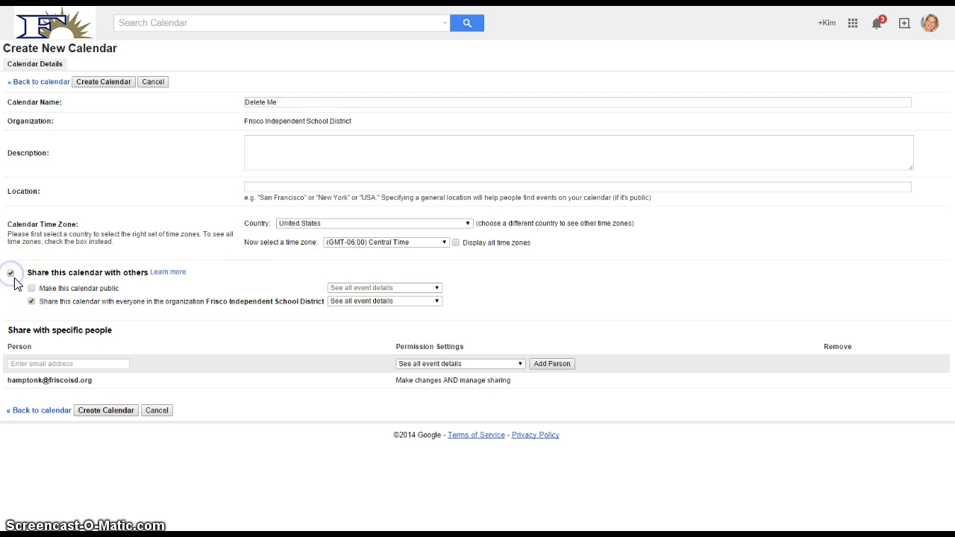
pyautogui.click(32, 289)
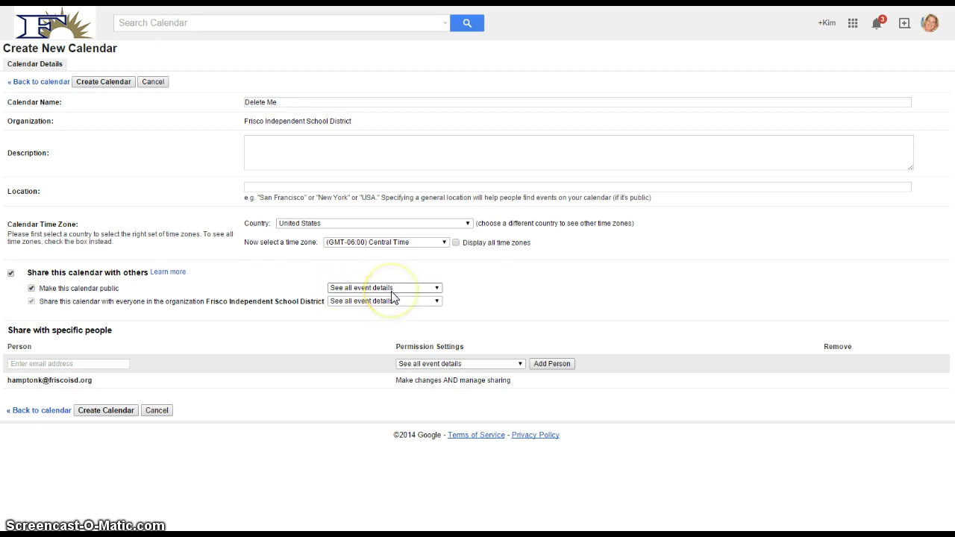
pyautogui.click(393, 291)
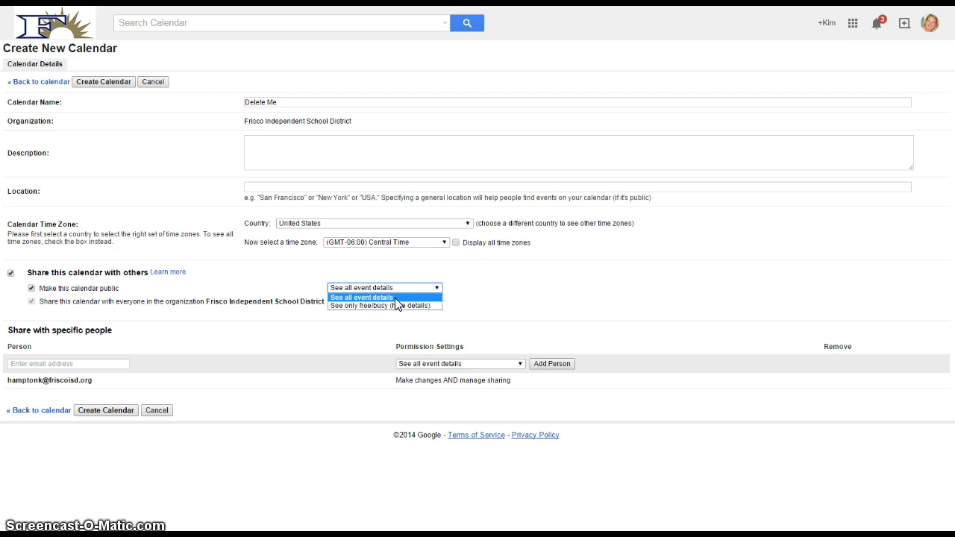
pyautogui.click(394, 298)
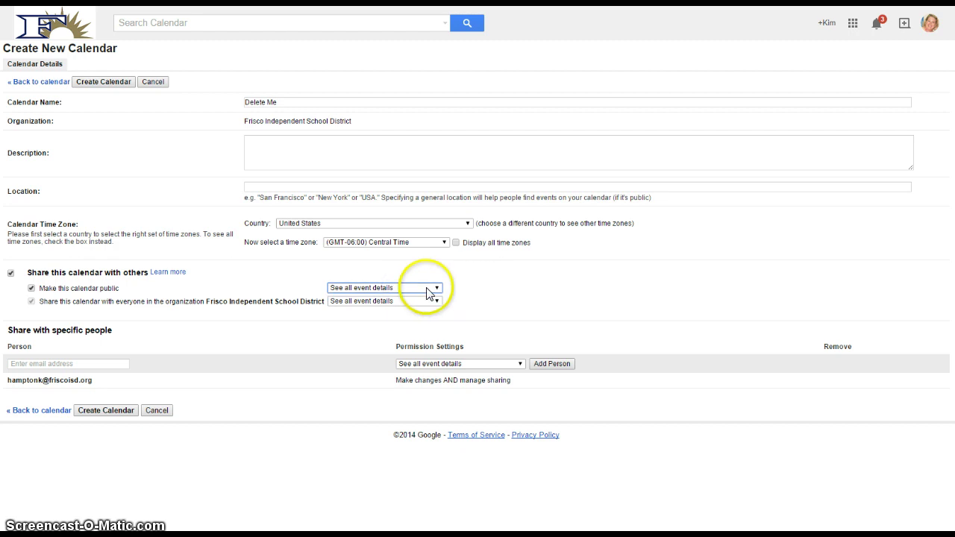
# - Set the person-sharing permission to Make changes AND manage sharing
pyautogui.click(46, 363)
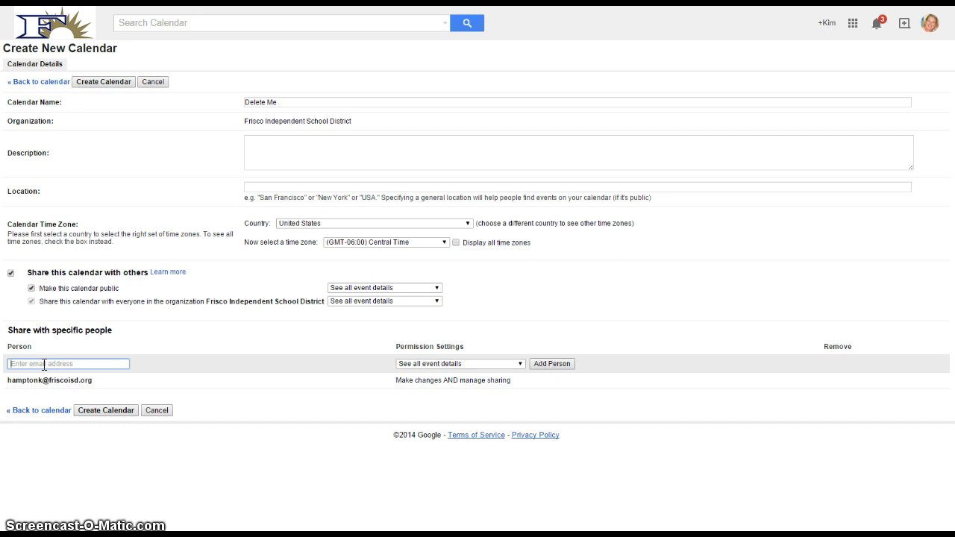
pyautogui.click(427, 364)
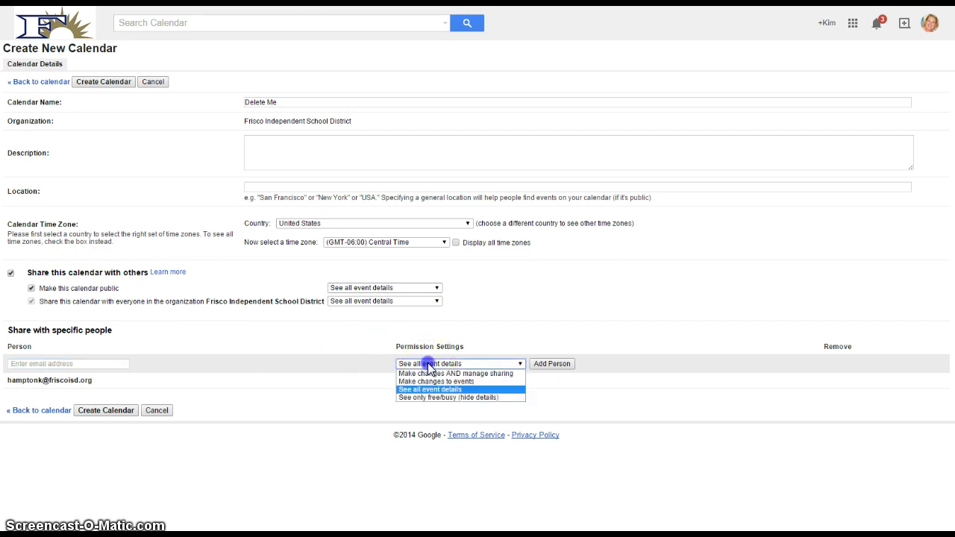
pyautogui.click(431, 373)
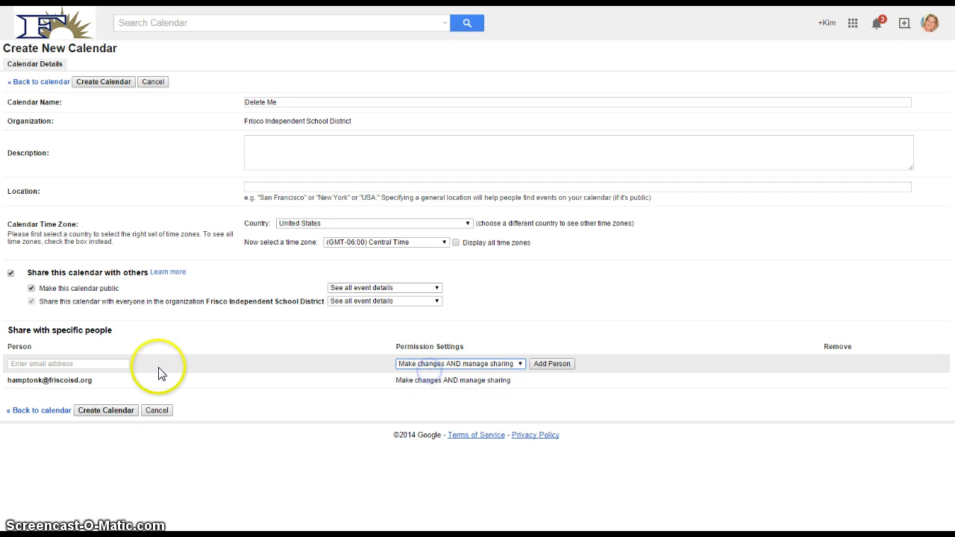
pyautogui.click(63, 364)
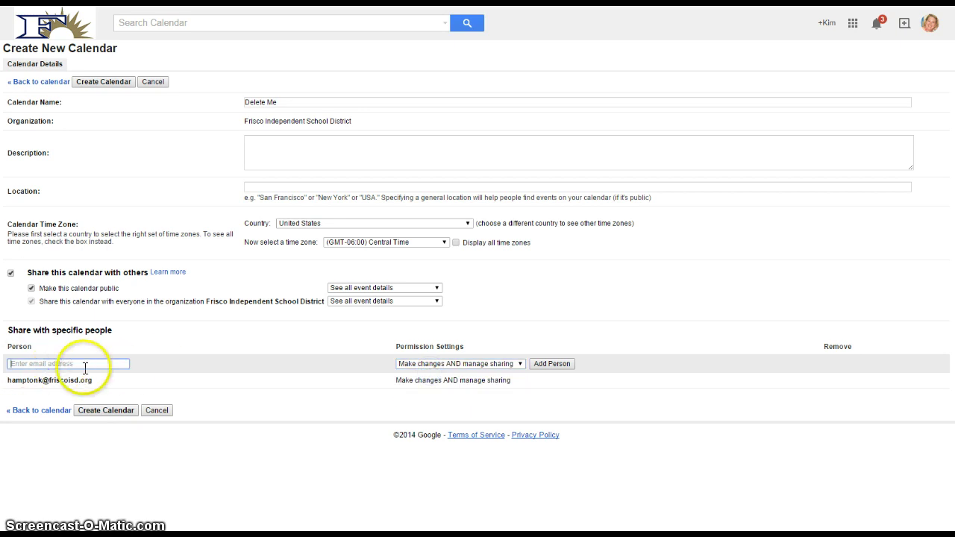
# - Create the public Delete Me calendar, then open the Delete Me Later calendar's options menu
pyautogui.click(101, 412)
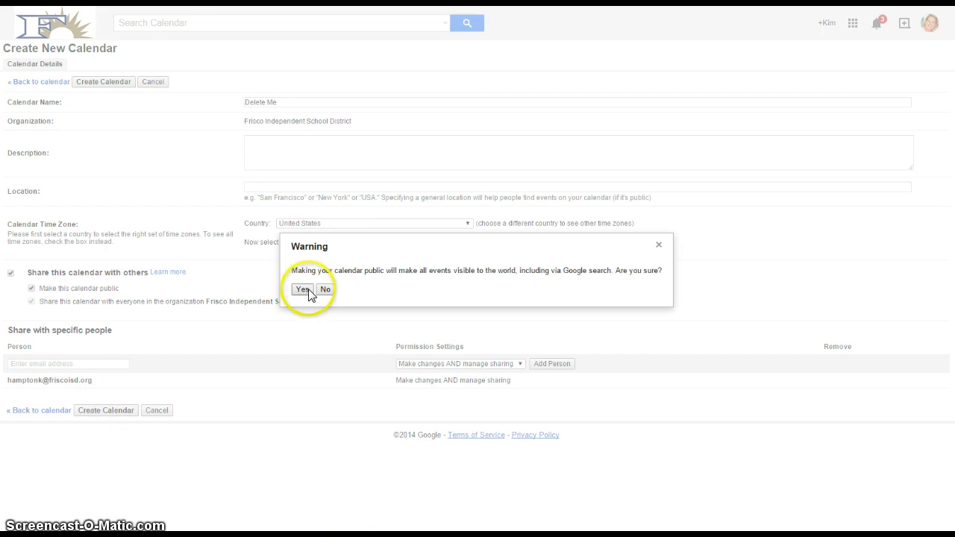
pyautogui.click(306, 291)
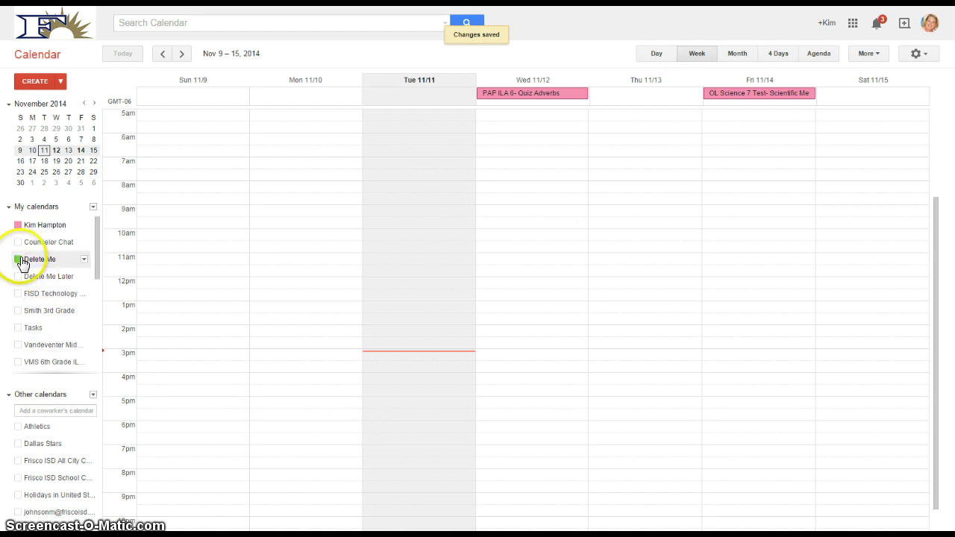
pyautogui.click(18, 276)
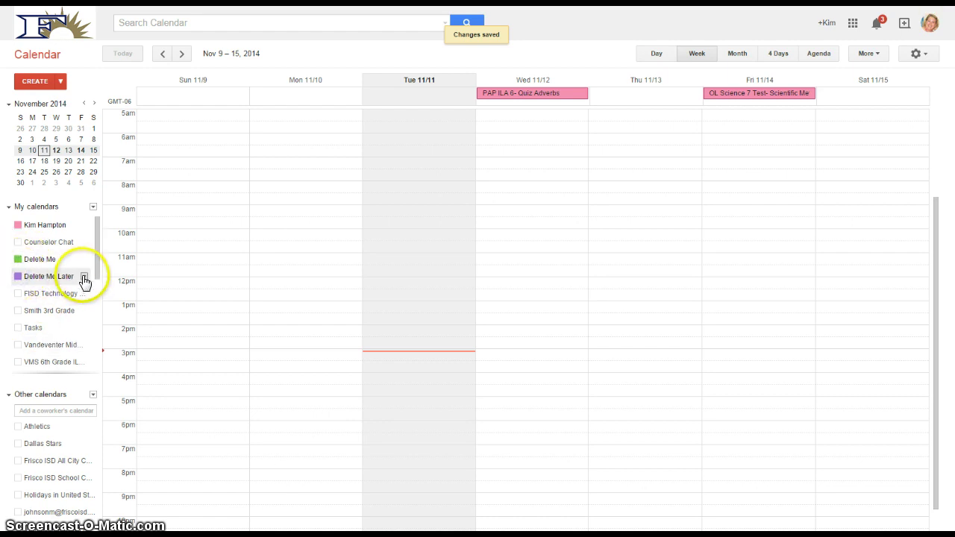
pyautogui.click(63, 275)
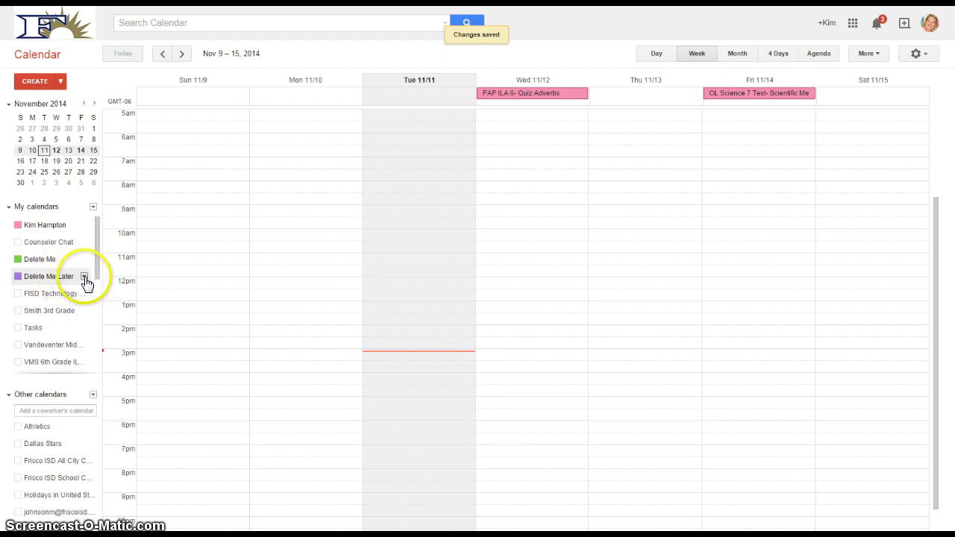
pyautogui.click(85, 279)
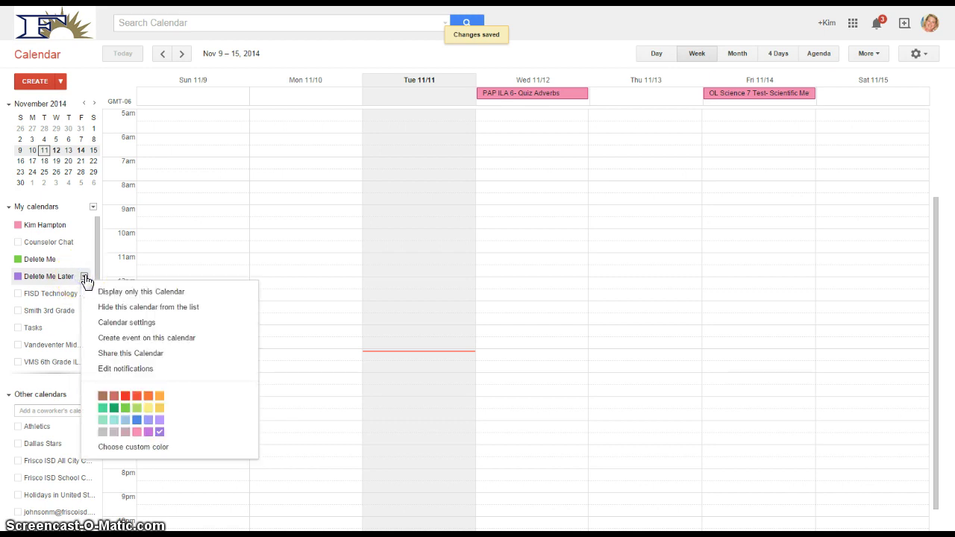
# - Open Delete Me Later's settings and its Embeddable Calendar Helper for colour and size options
pyautogui.click(108, 323)
pyautogui.click(408, 356)
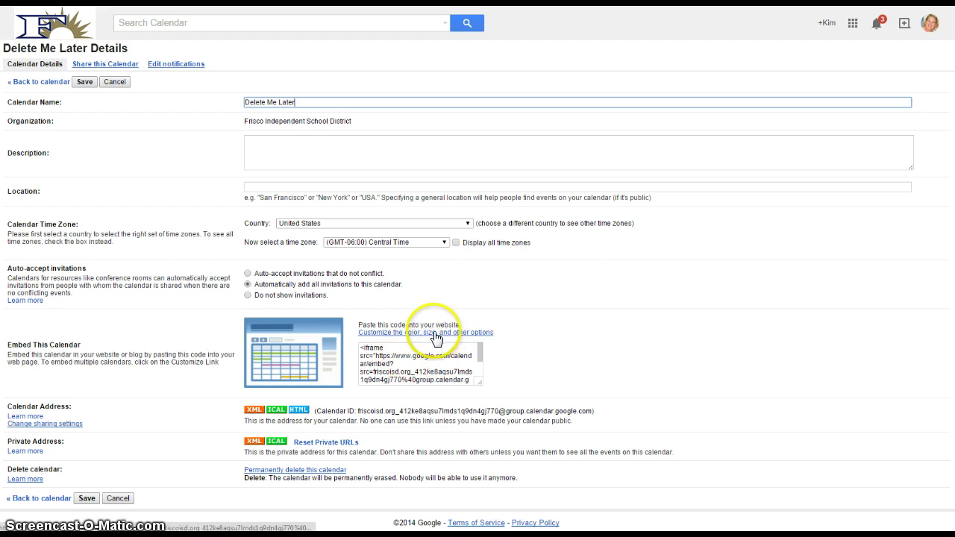
pyautogui.click(437, 338)
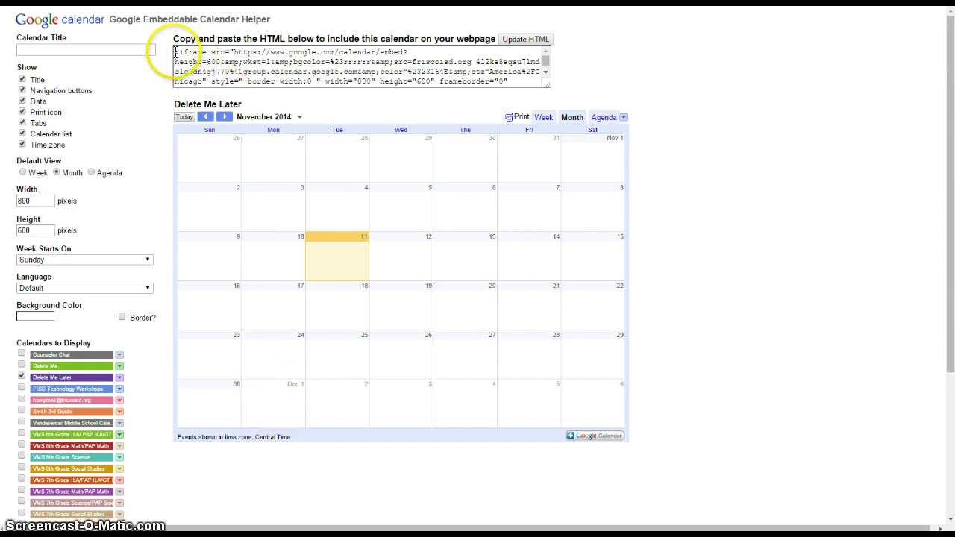
# - Select and copy the complete iframe embed code for Delete Me Later
pyautogui.moveTo(176, 52); pyautogui.dragTo(276, 47)
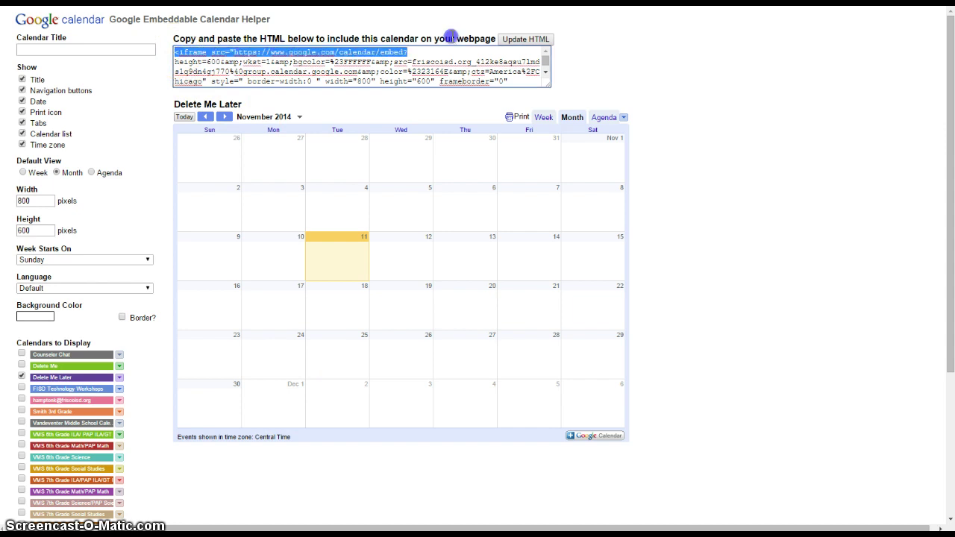
pyautogui.moveTo(452, 38); pyautogui.dragTo(515, 92)
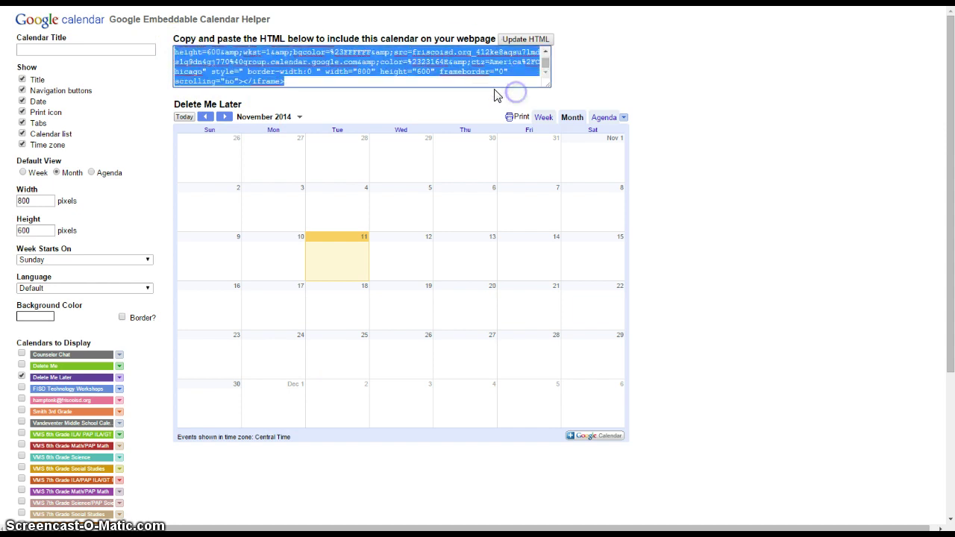
pyautogui.rightClick(272, 73)
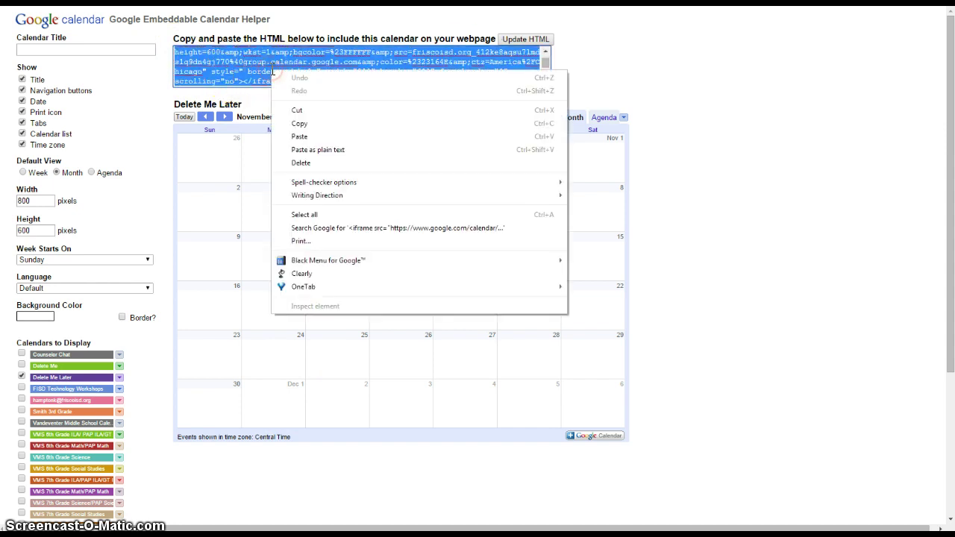
pyautogui.click(297, 124)
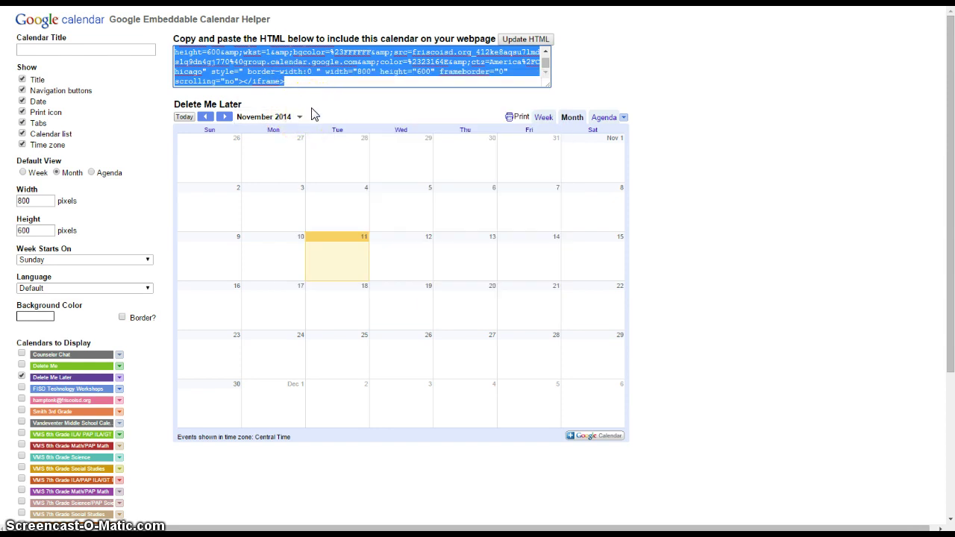
pyautogui.click(303, 116)
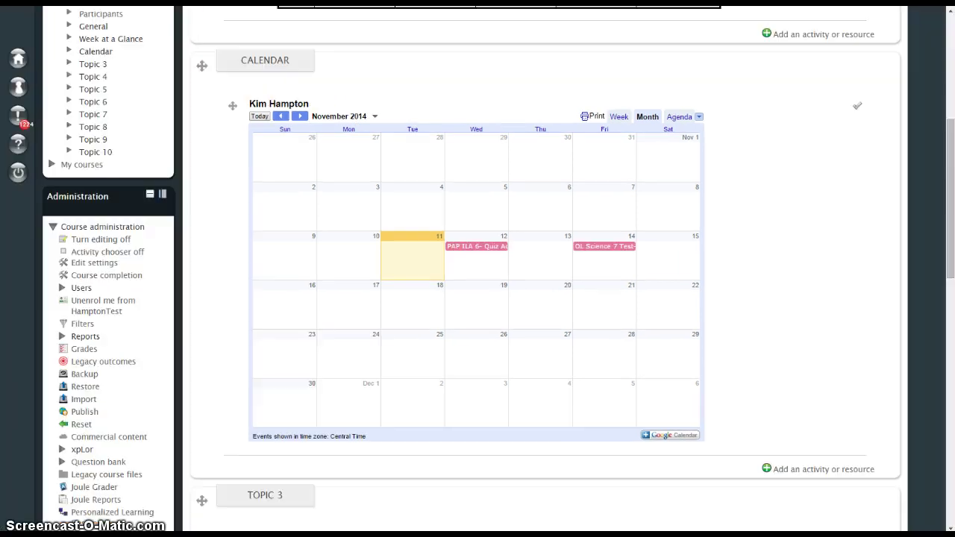
# - Return to the HamptonTest Moodle course page and scroll down to the empty Topic 3
pyautogui.click(496, 306)
pyautogui.scroll(5, 497, 306)
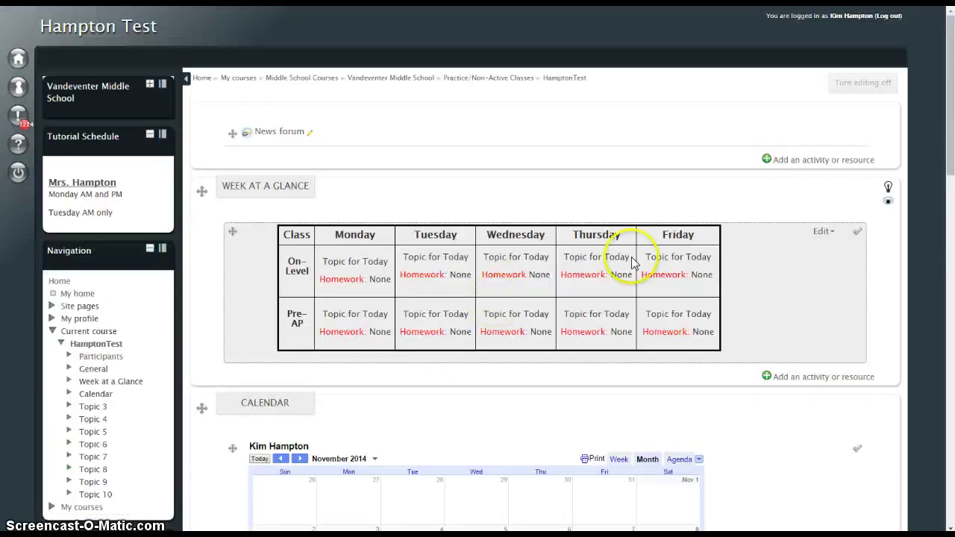
pyautogui.click(858, 91)
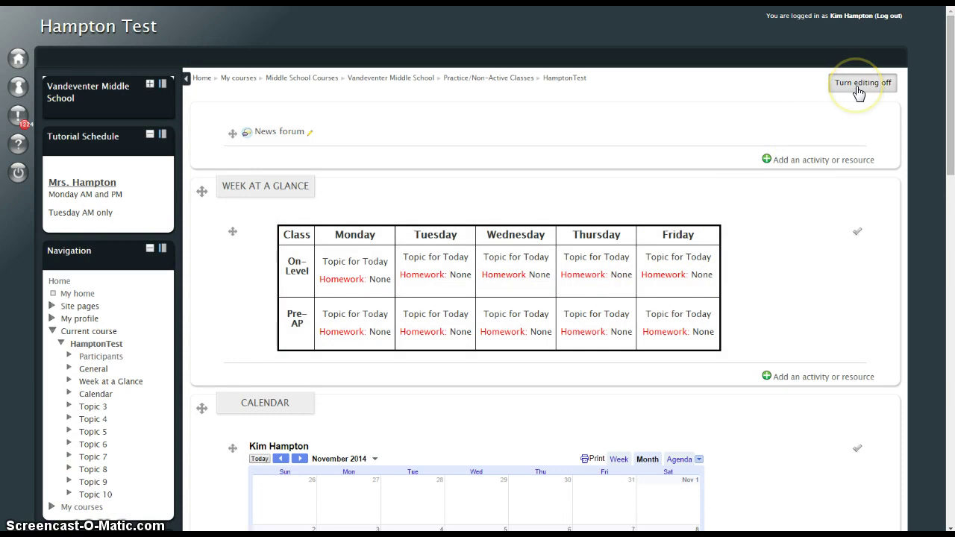
pyautogui.scroll(-2, 719, 309)
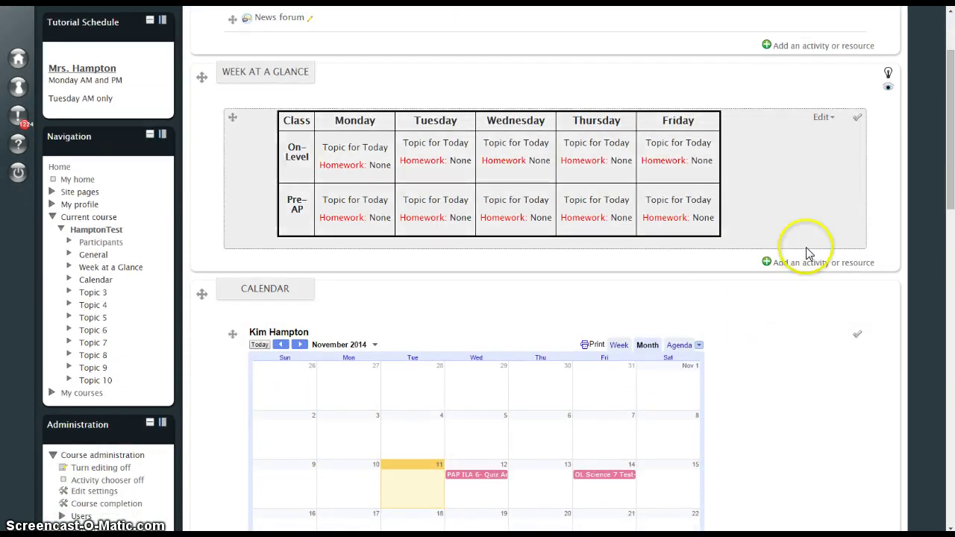
pyautogui.scroll(-3, 791, 270)
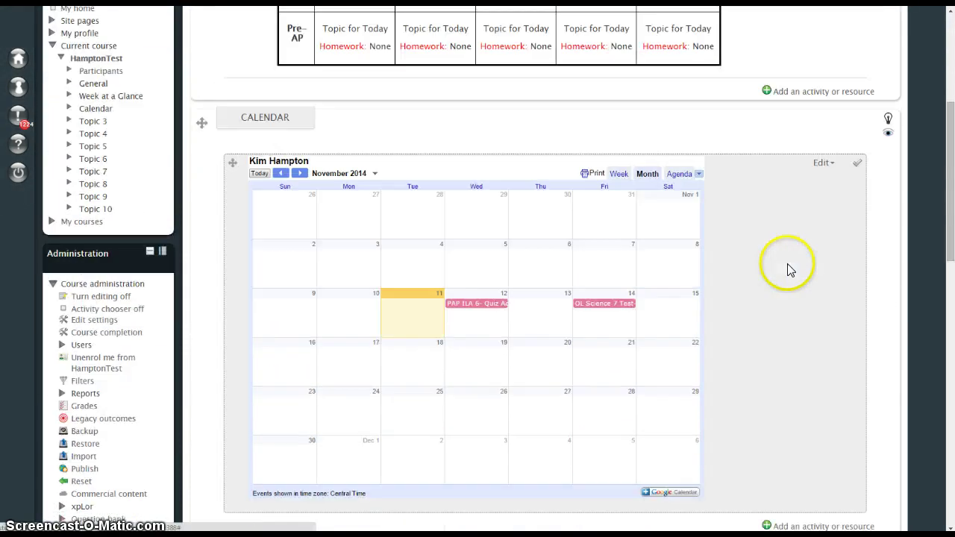
pyautogui.scroll(-7, 791, 270)
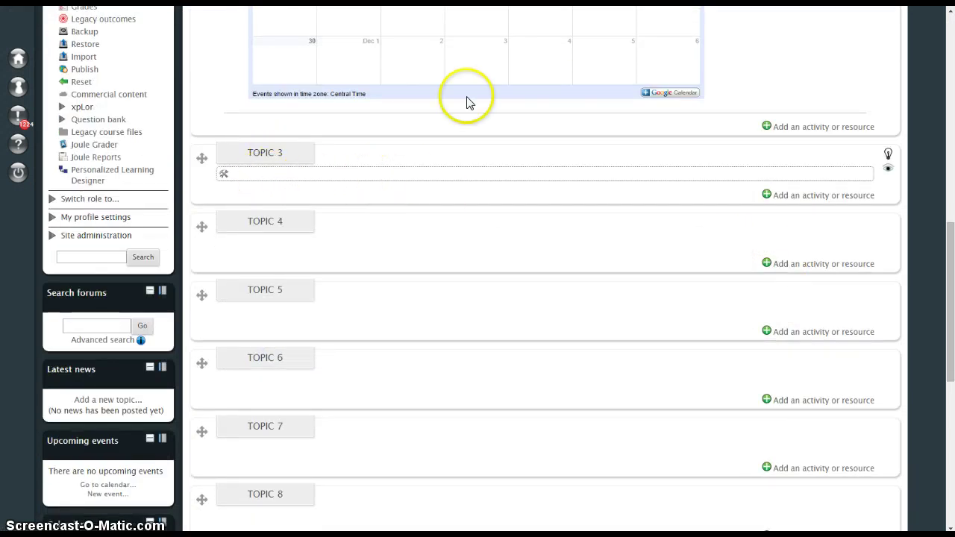
# - Add a new Label resource to Topic 3 from the activity chooser
pyautogui.click(767, 195)
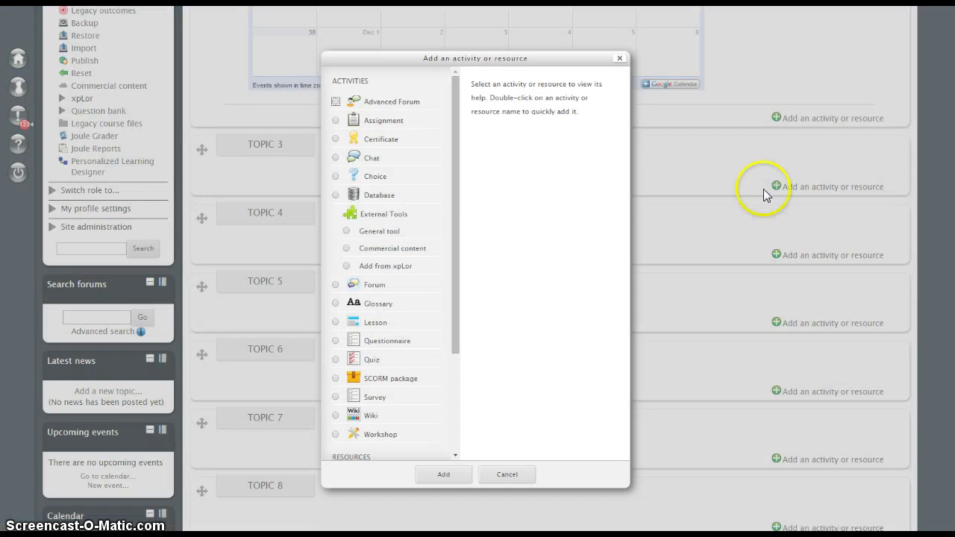
pyautogui.moveTo(453, 173); pyautogui.dragTo(454, 307)
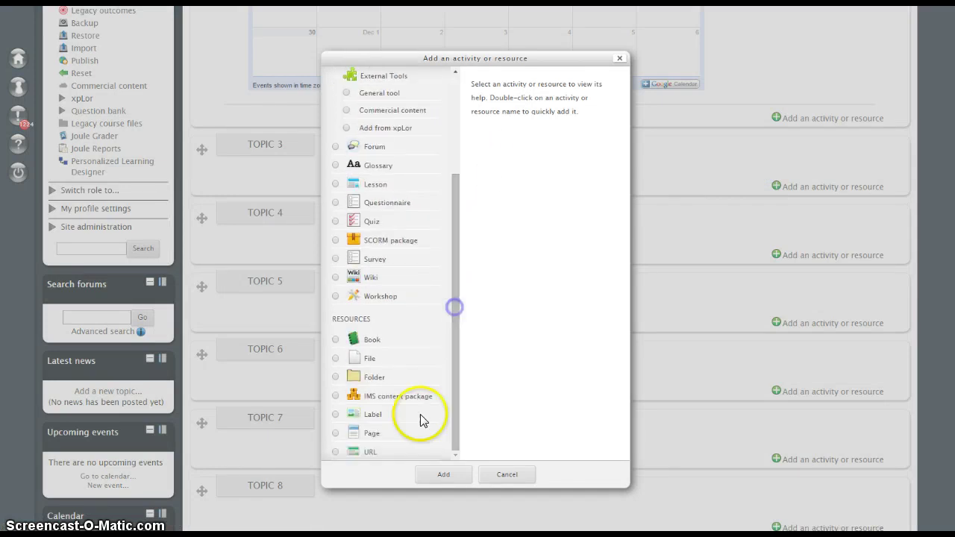
pyautogui.click(335, 414)
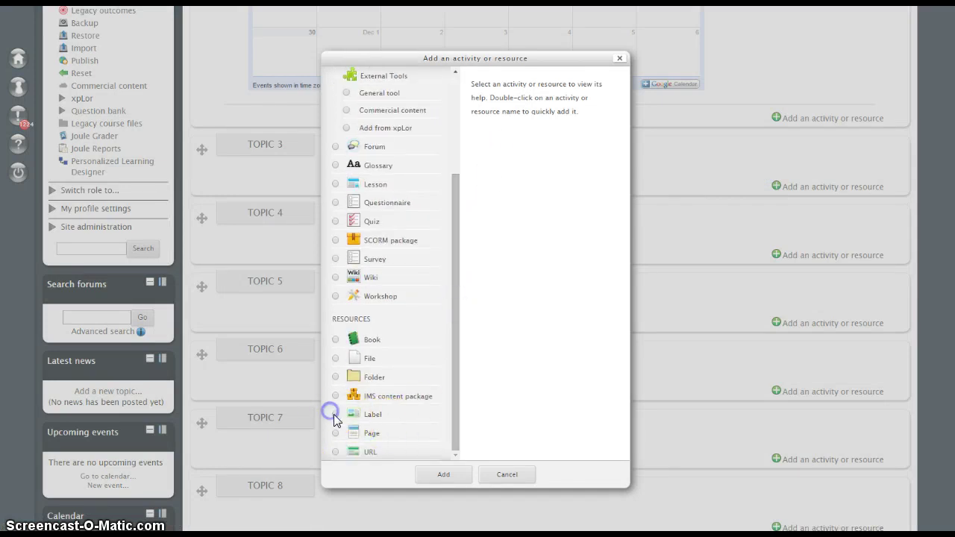
pyautogui.click(442, 476)
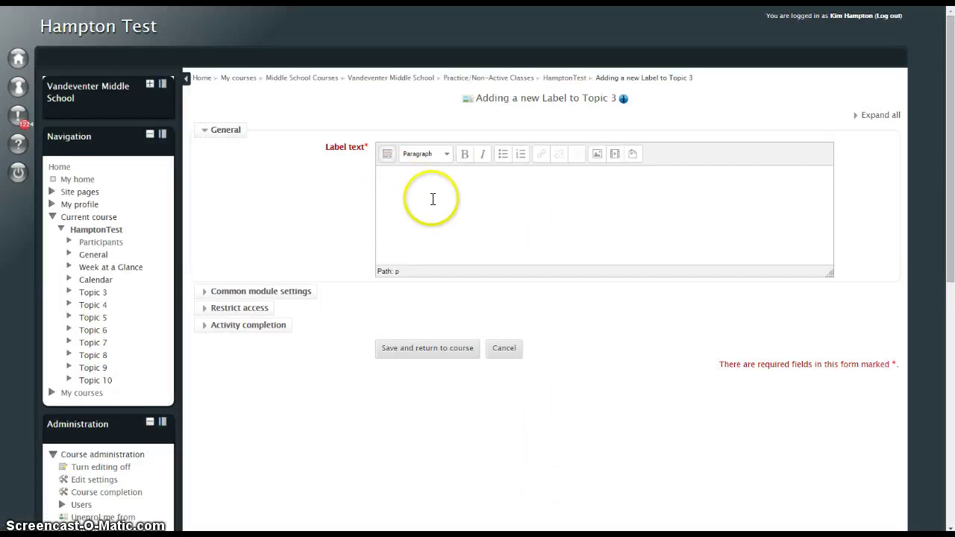
# - Focus the empty Label text box and expand the editor to its full formatting toolbar
pyautogui.click(431, 197)
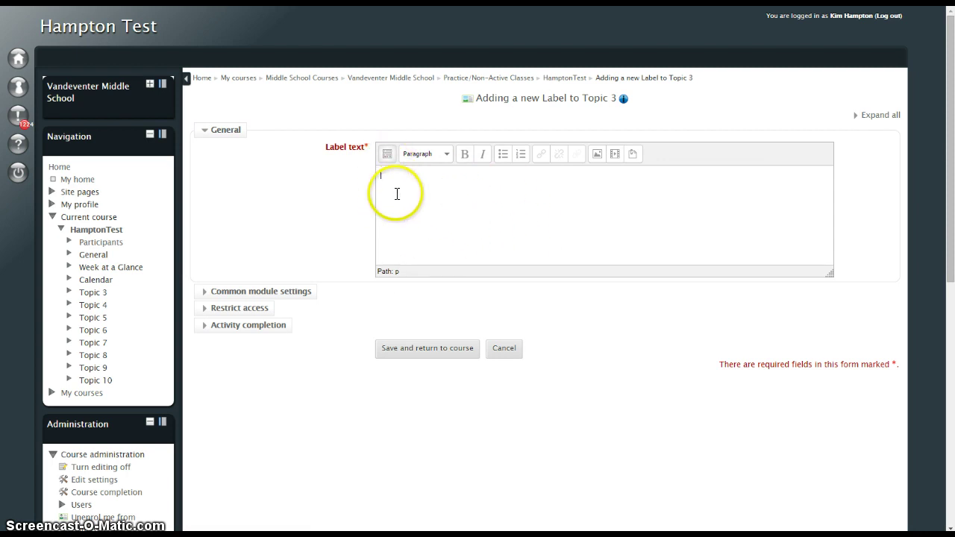
pyautogui.click(387, 155)
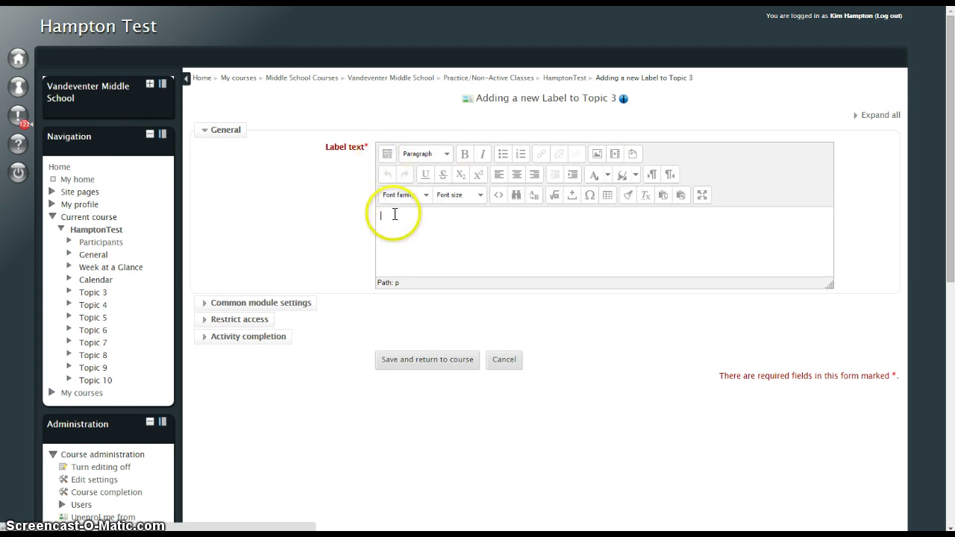
# - Paste the Delete Me Later calendar iframe code into the label's HTML source and apply it
pyautogui.click(498, 196)
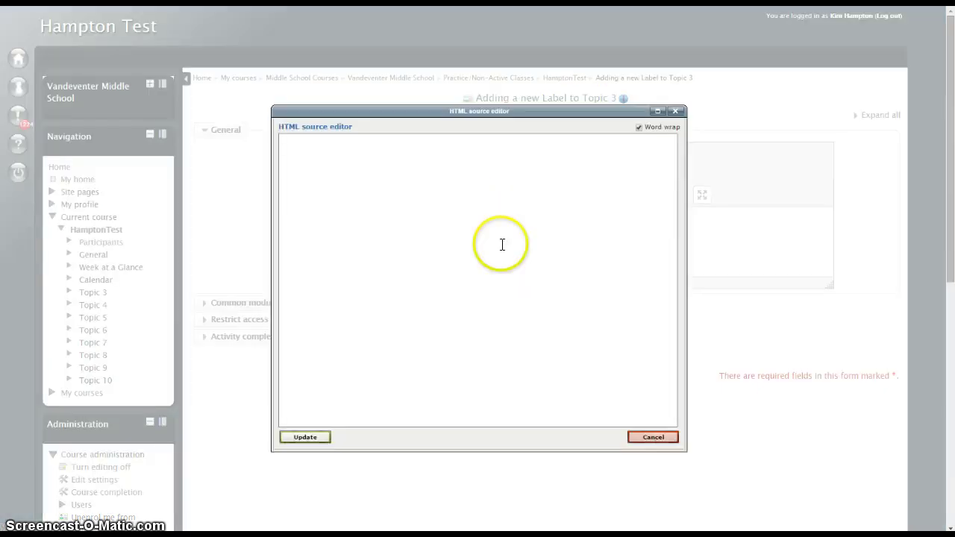
pyautogui.rightClick(292, 147)
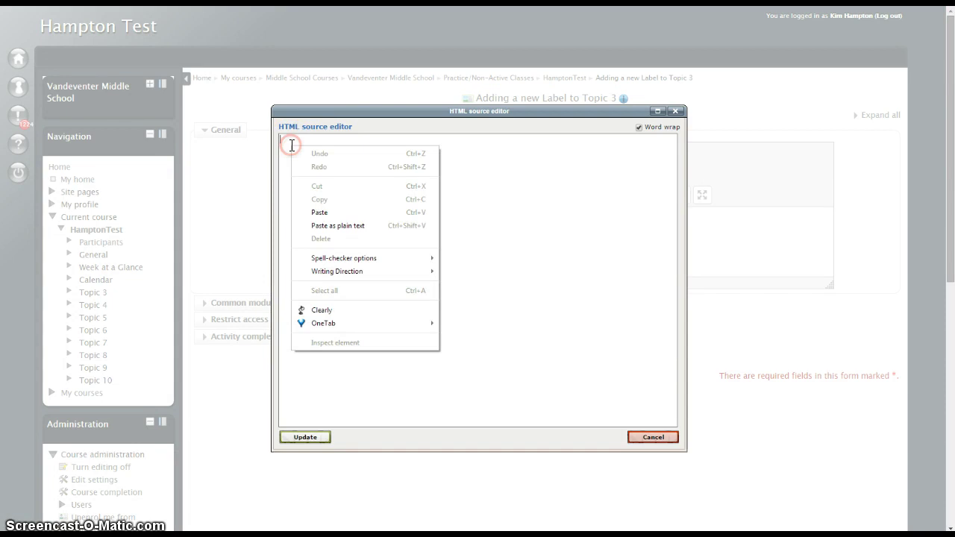
pyautogui.click(312, 212)
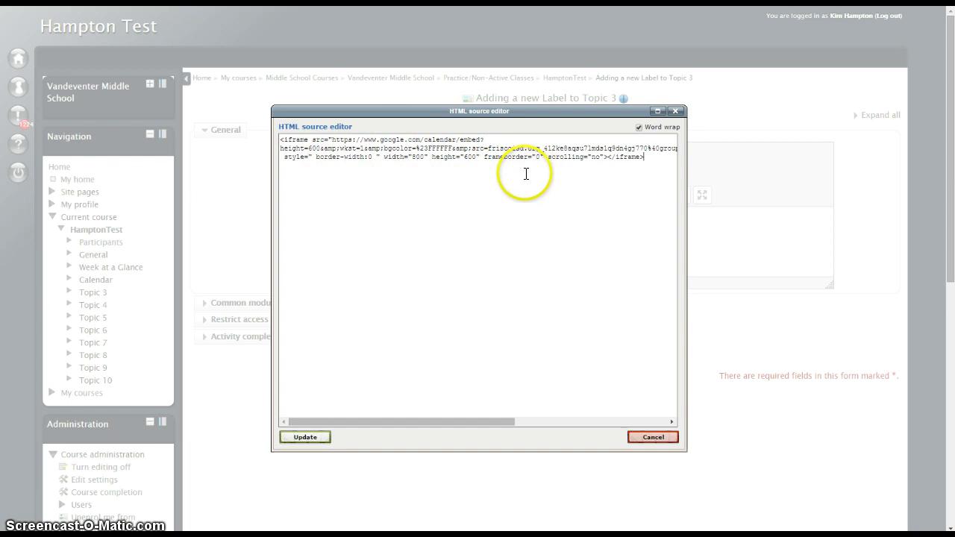
pyautogui.click(306, 438)
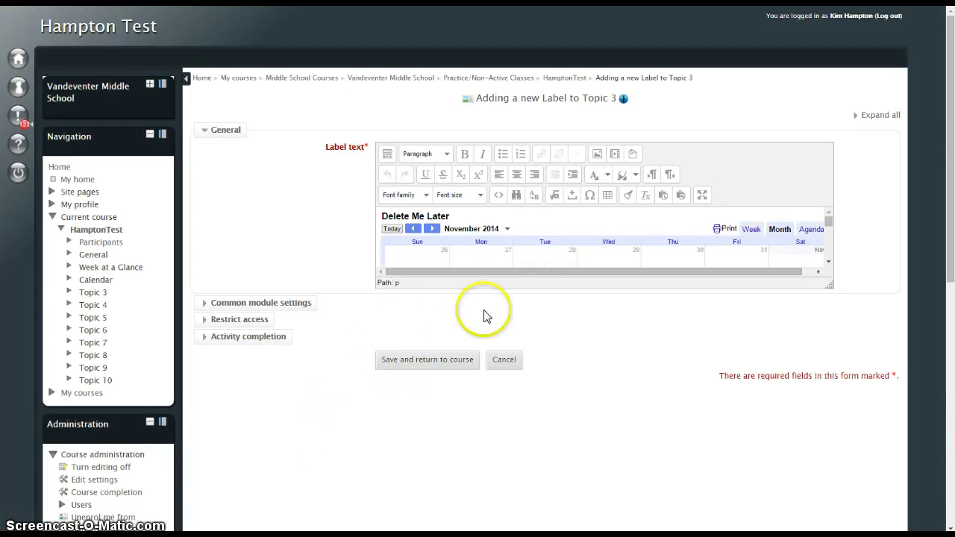
# - Save the label and check the embedded Delete Me Later calendar in Topic 3
pyautogui.click(439, 368)
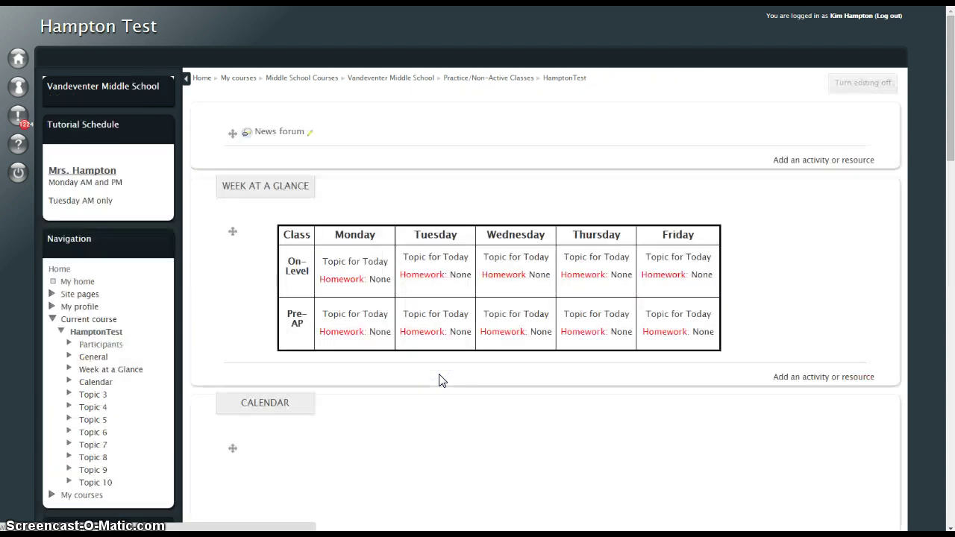
pyautogui.scroll(-1, 440, 377)
pyautogui.scroll(1, 441, 377)
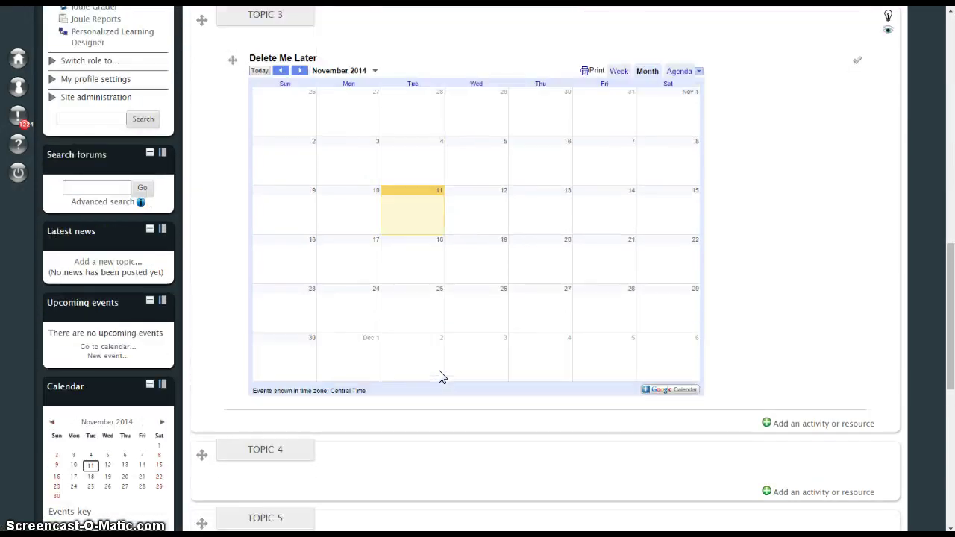